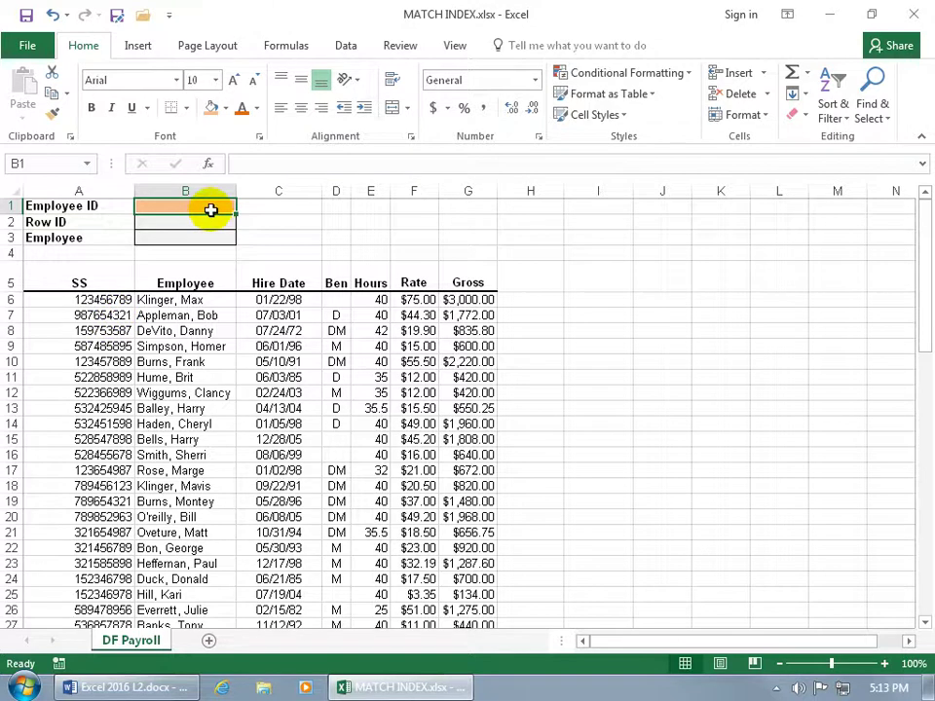
- Enter the employee's SS number from A7 into B1, checking it against the payroll list
type("98765")
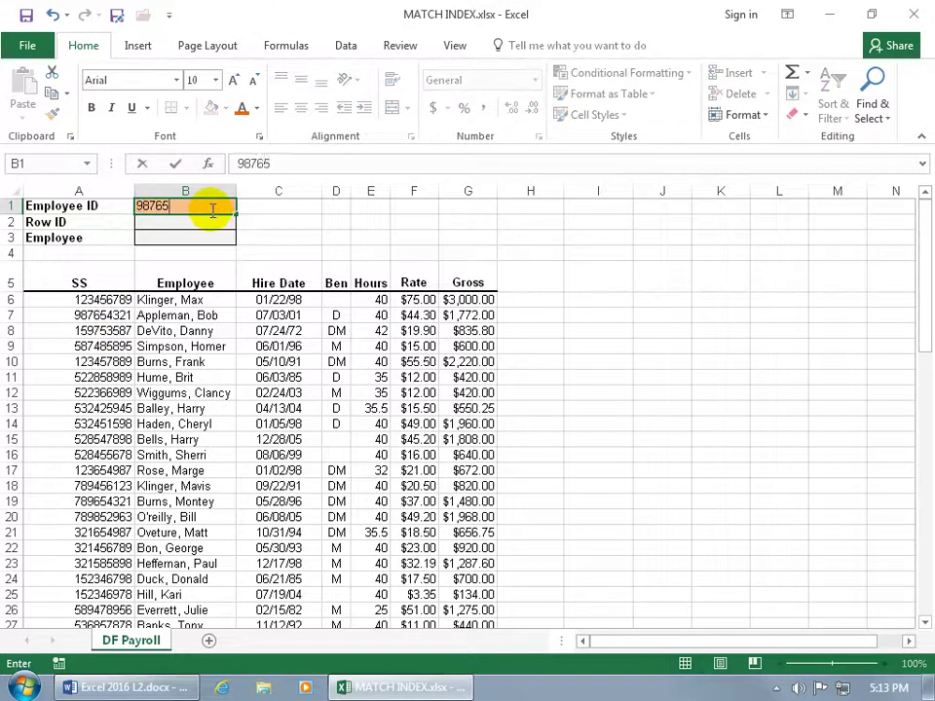
type("4321")
key("Return")
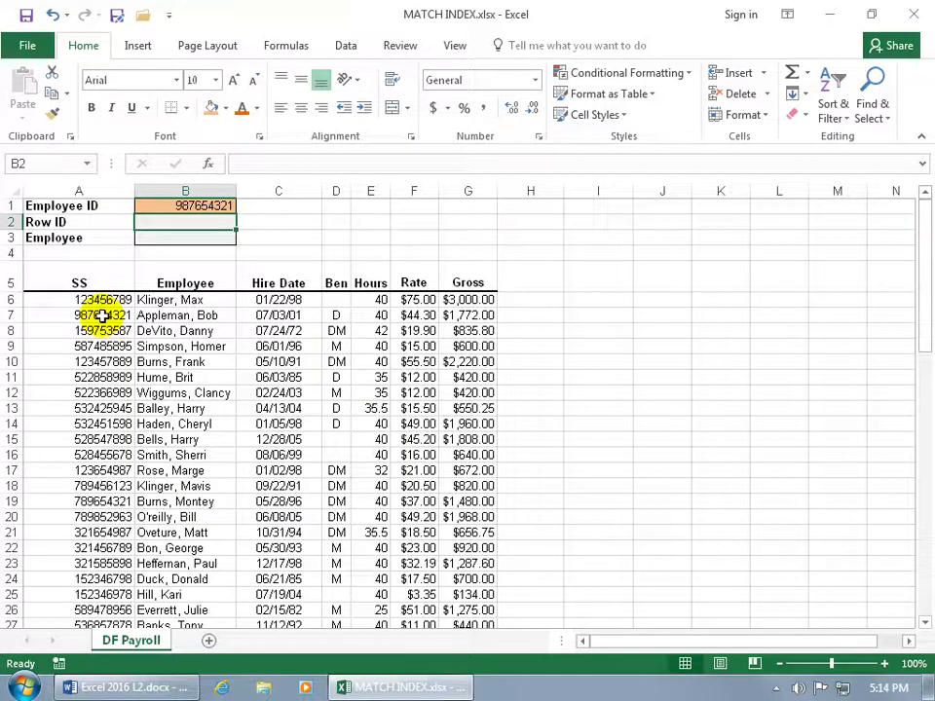
left_click(115, 284)
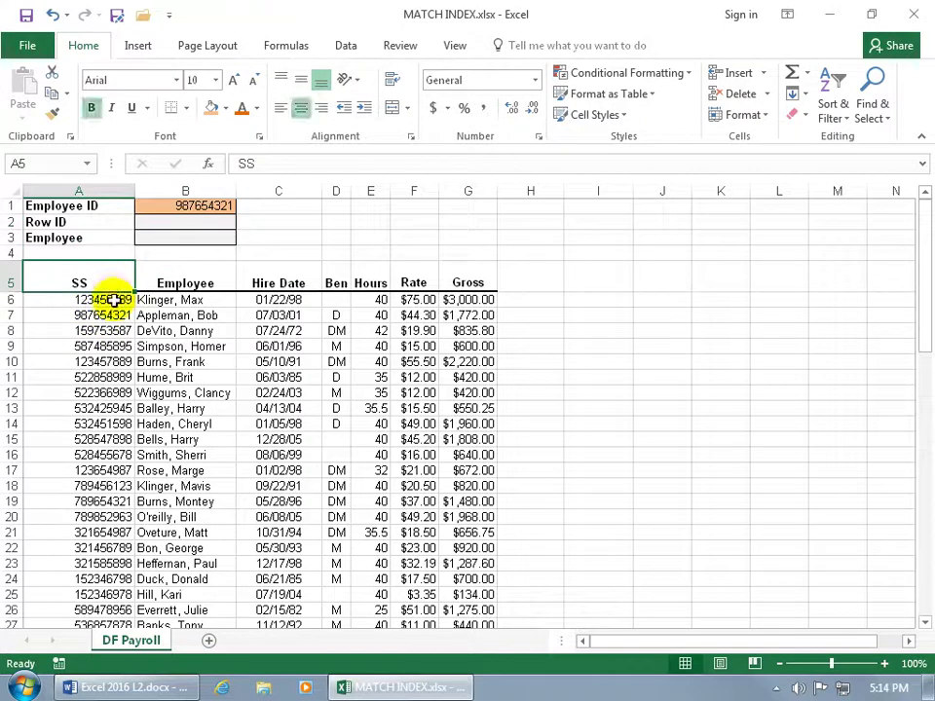
left_click(114, 300)
left_click(120, 315)
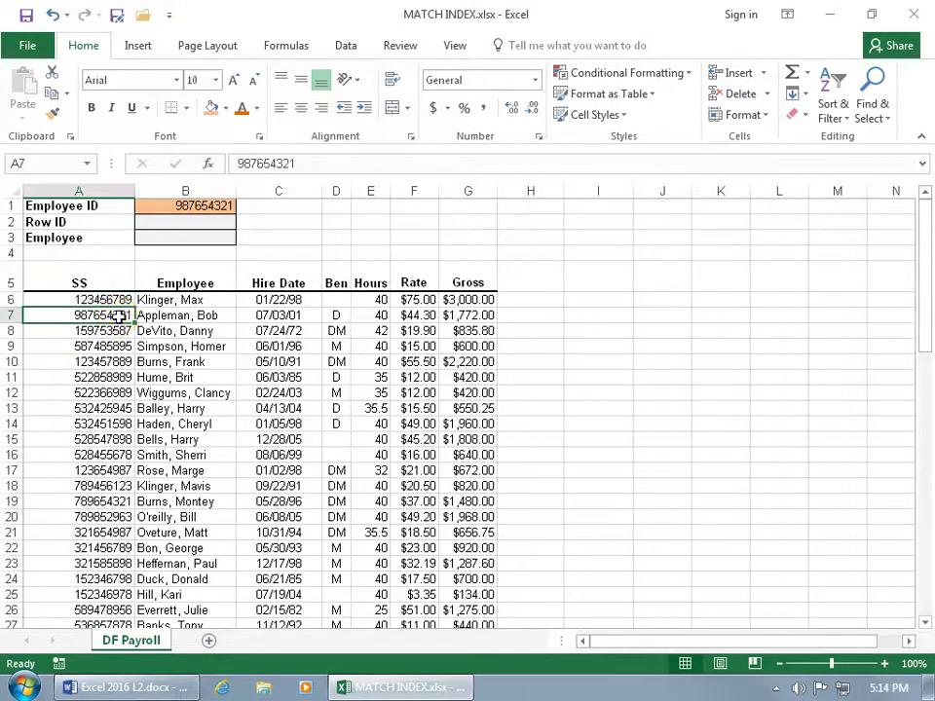
left_click(194, 220)
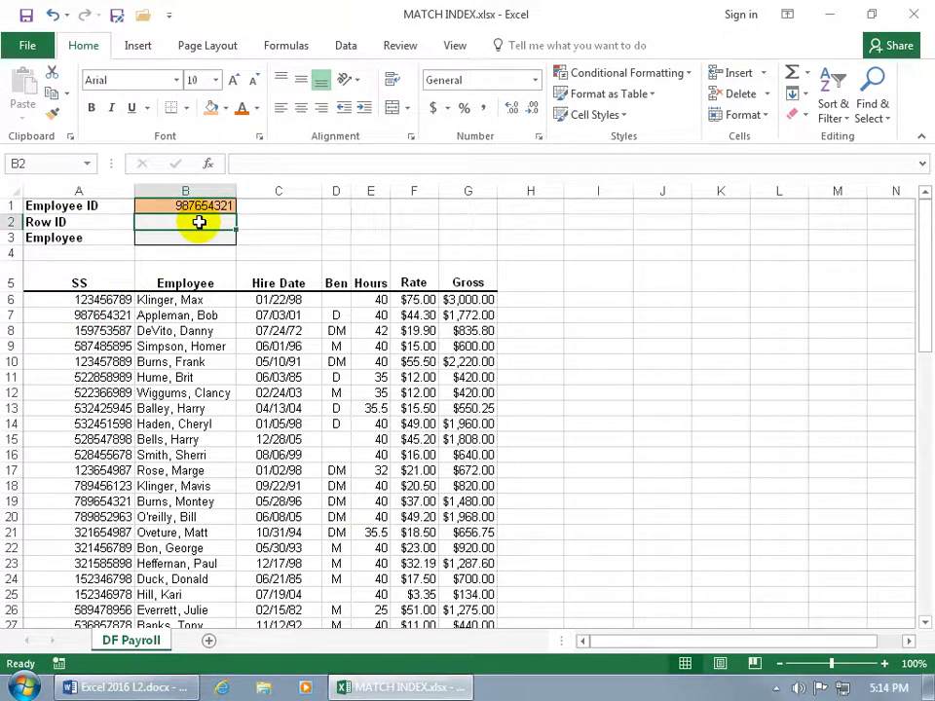
- Enter =MATCH(B1,A5:A73,0) in B2 so it returns position 3
type("=mat")
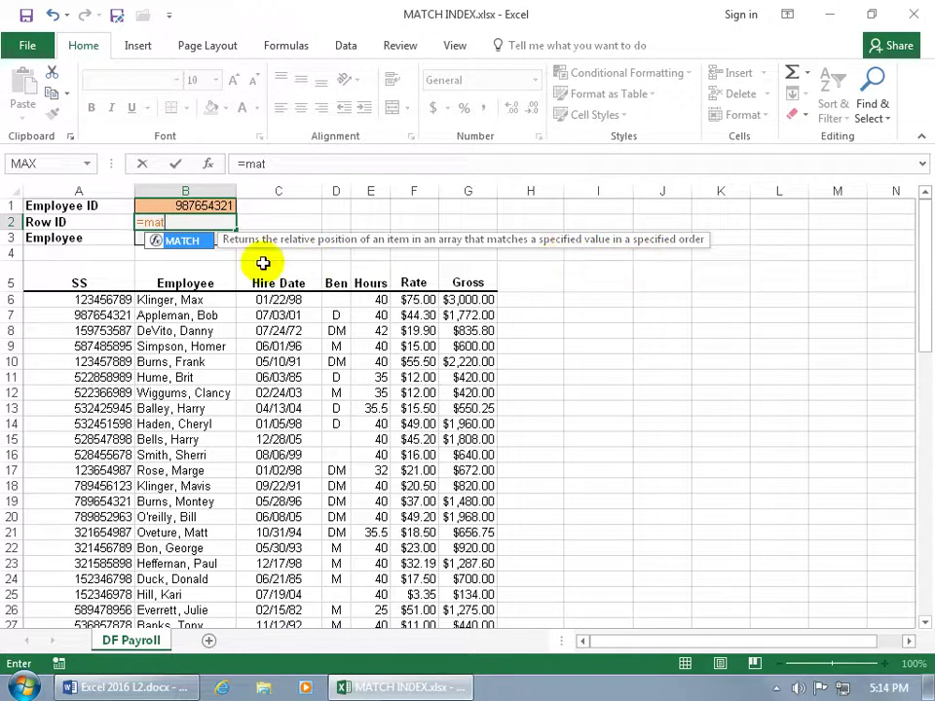
key("Tab")
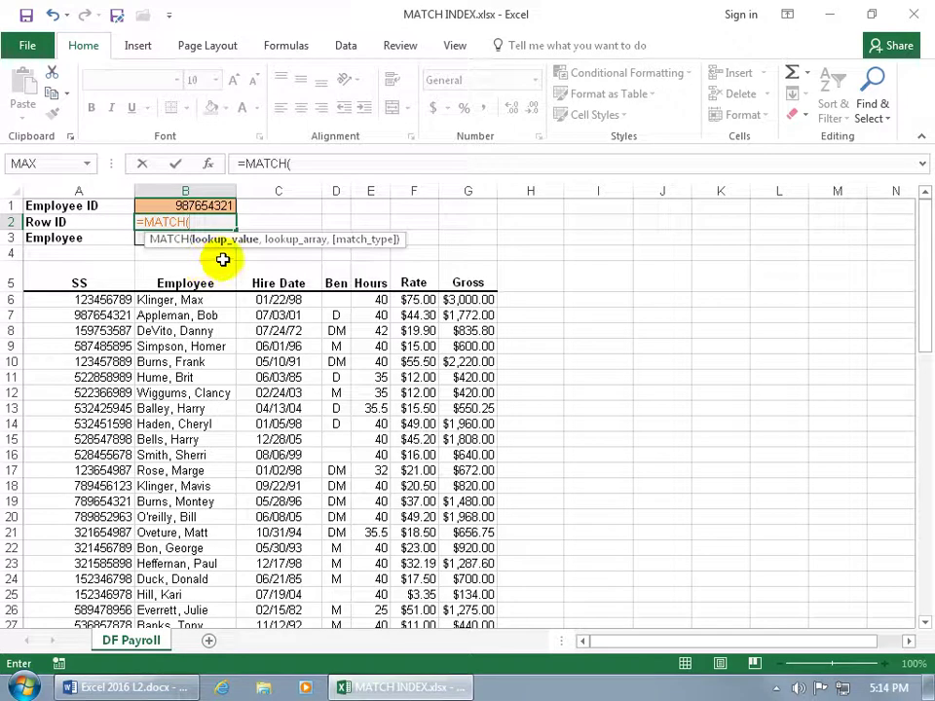
left_click(206, 203)
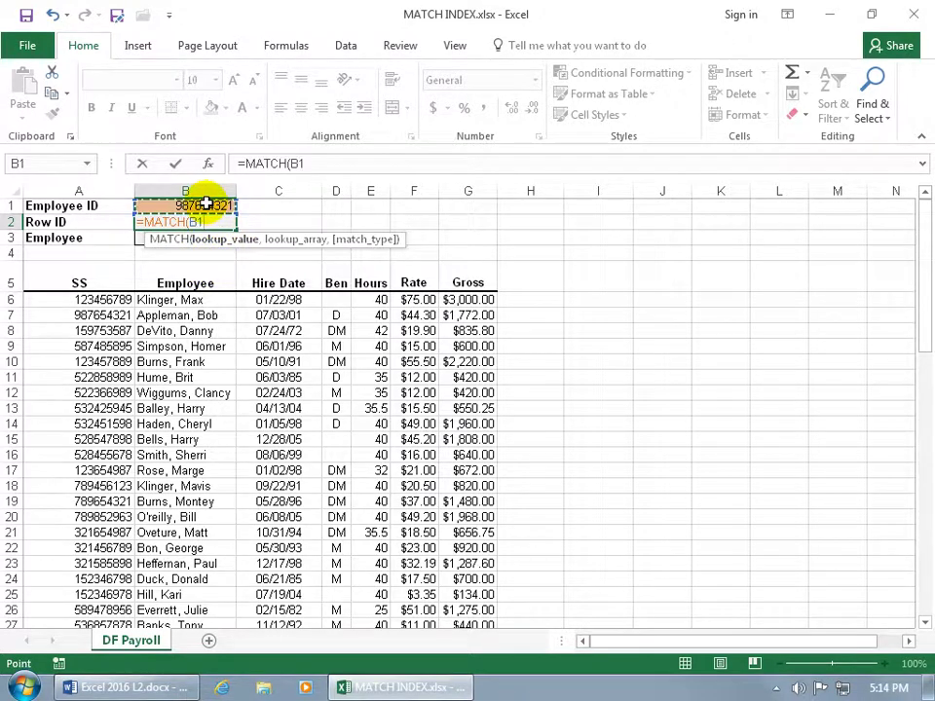
type(",")
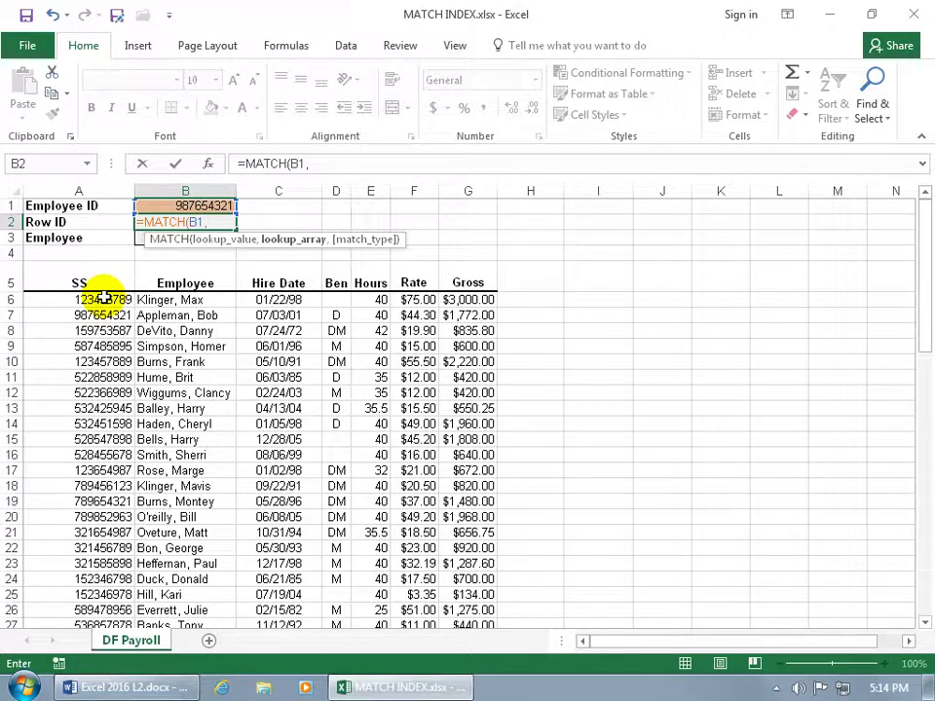
type("a")
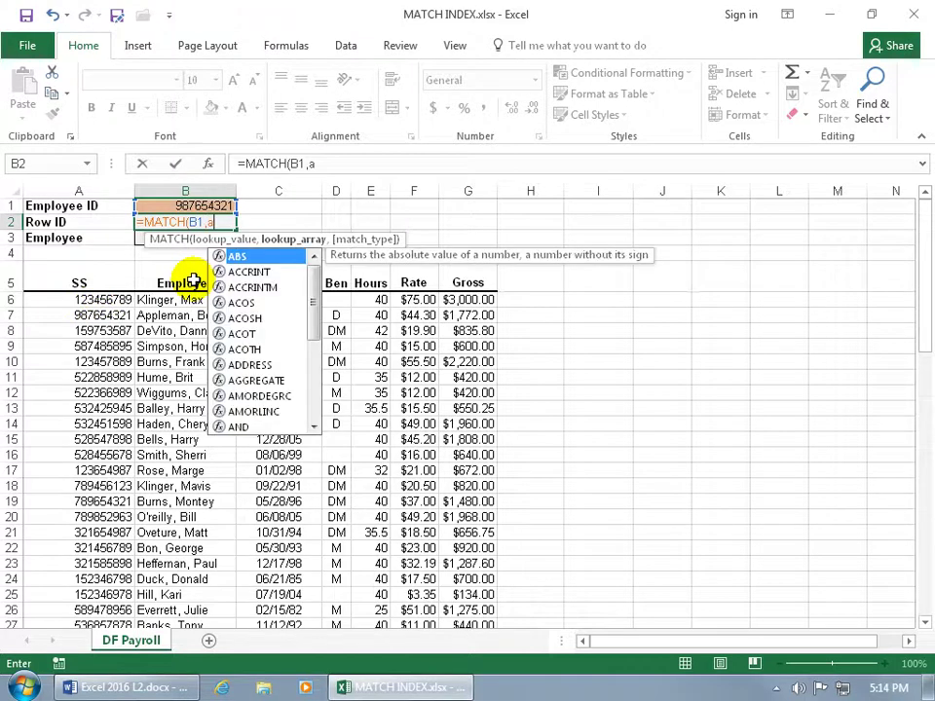
type("5")
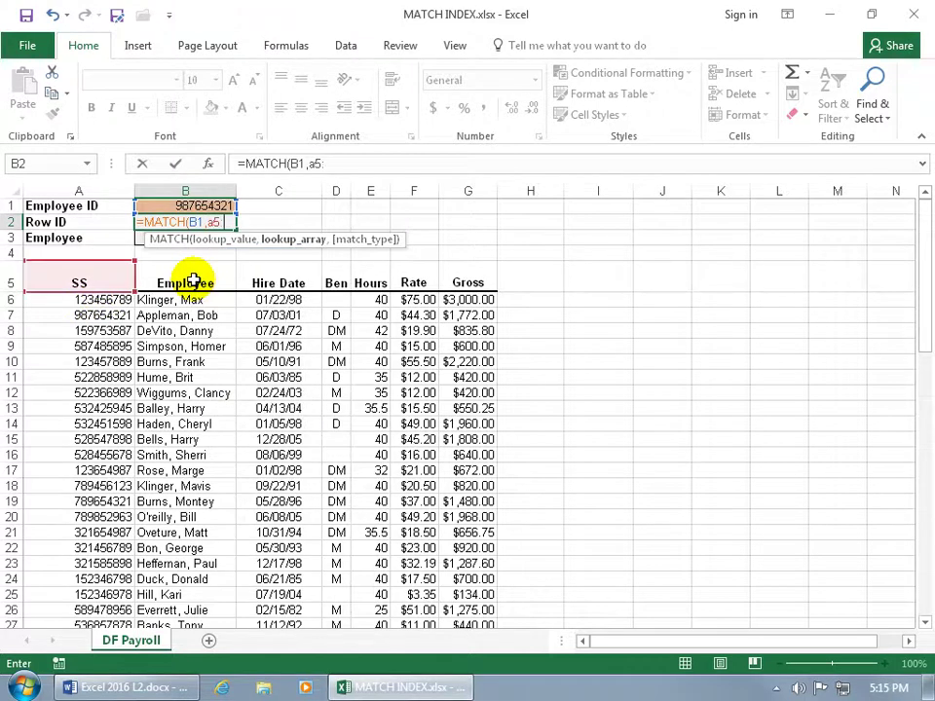
type(":a73")
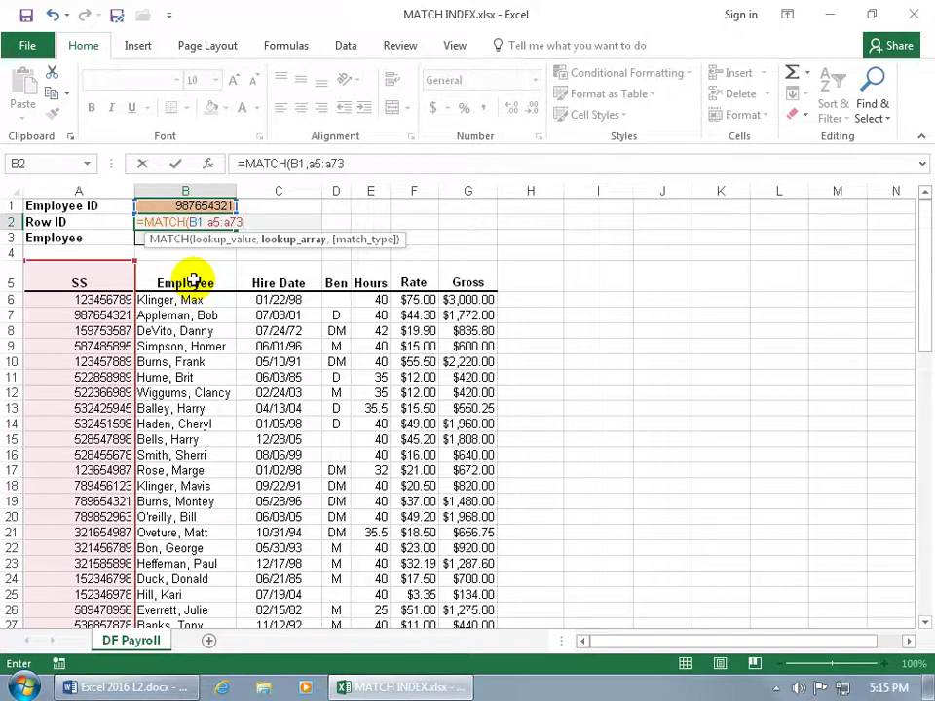
type(",")
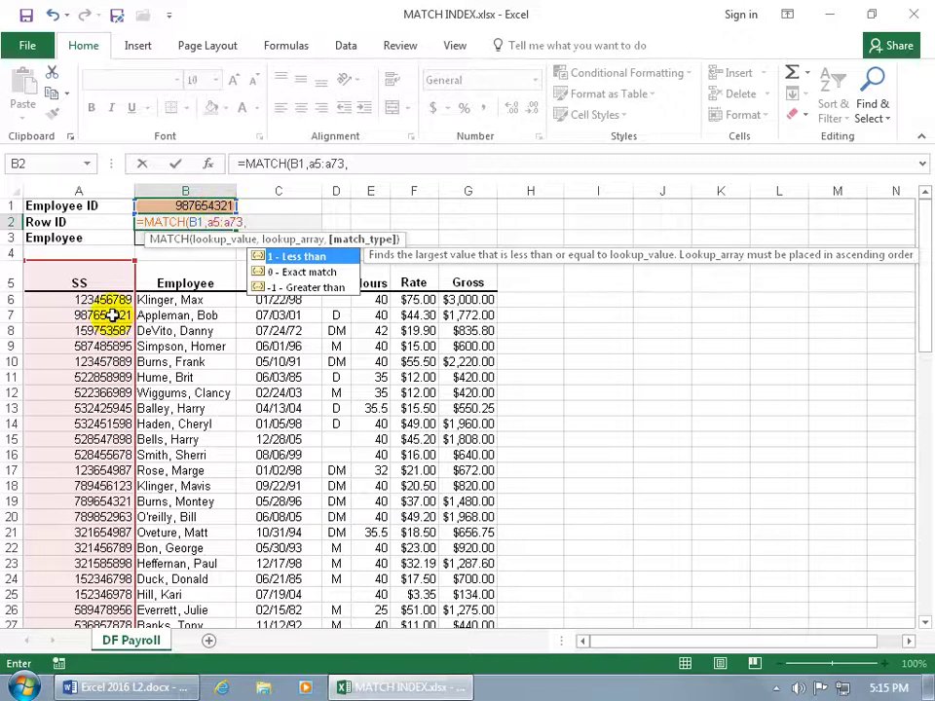
type("0)")
key("Return")
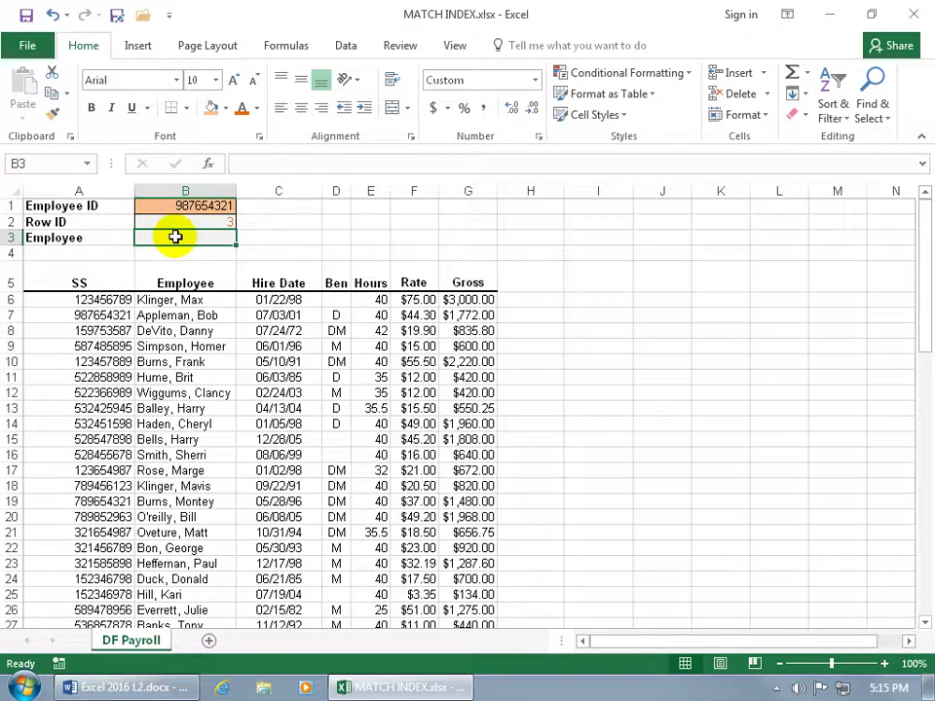
left_click(94, 284)
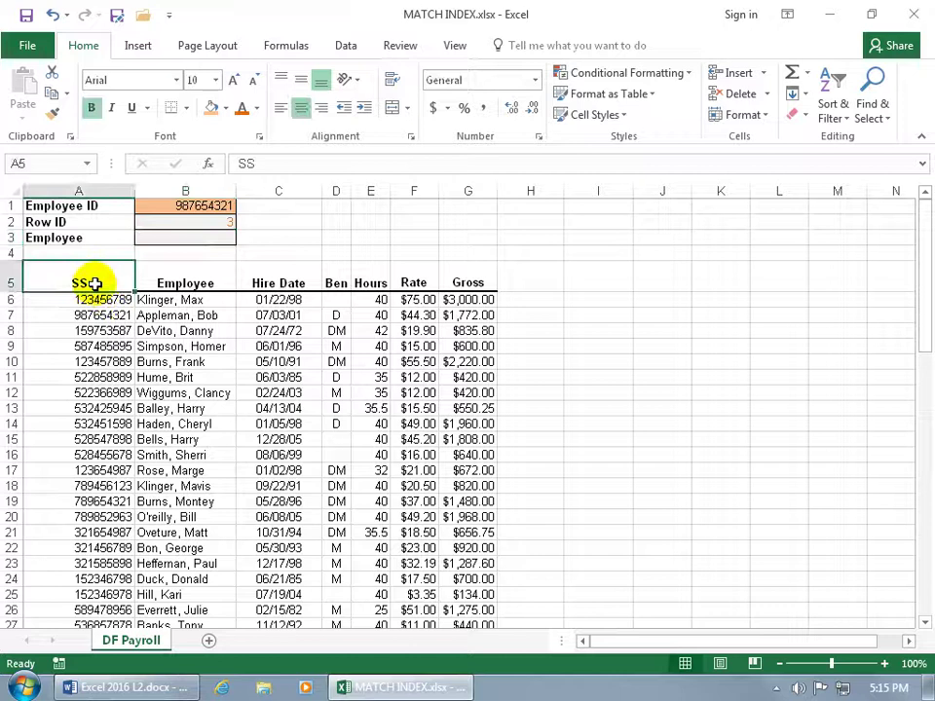
left_click(99, 301)
left_click(100, 315)
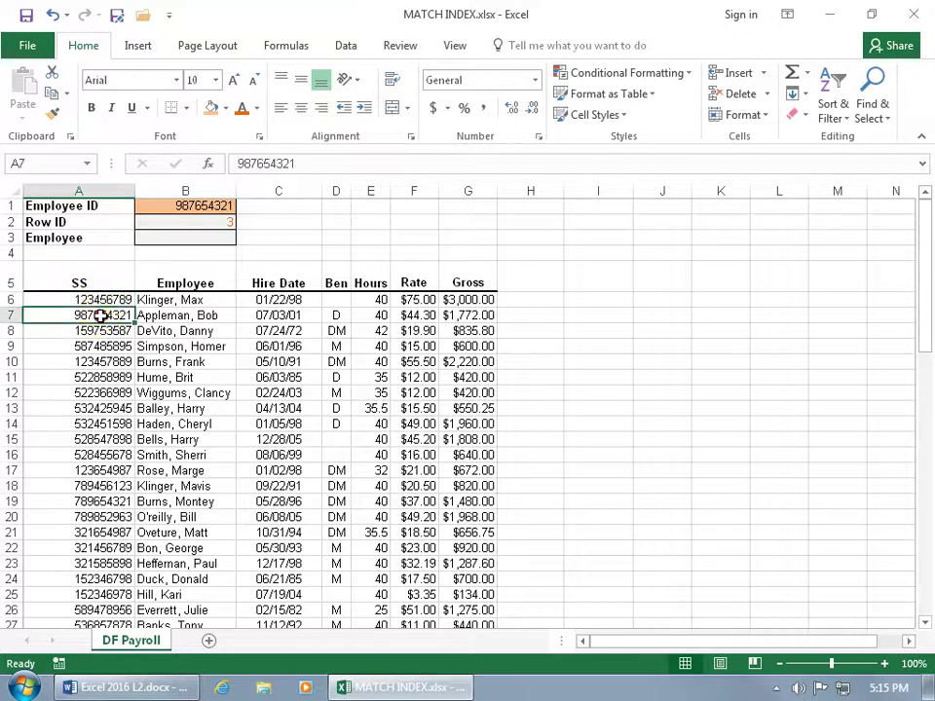
left_click(100, 316)
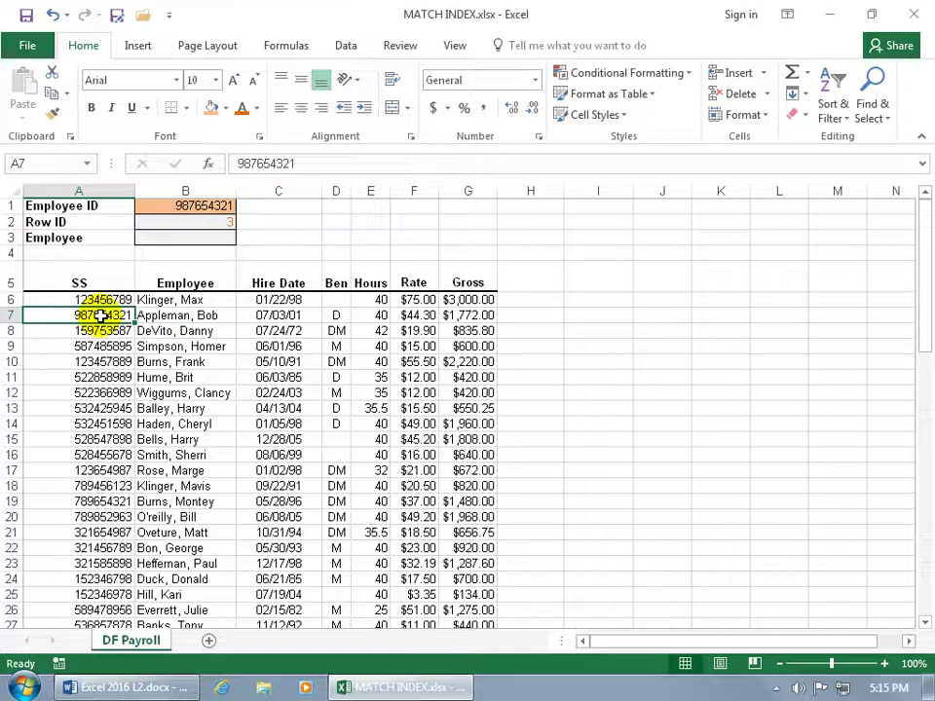
left_click(196, 238)
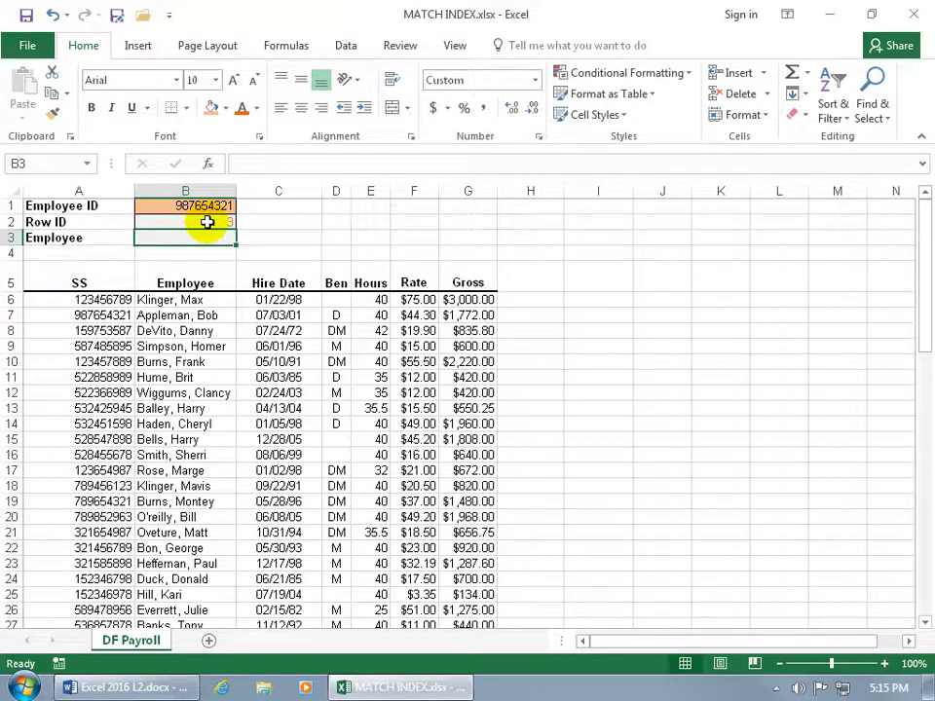
left_click(90, 316)
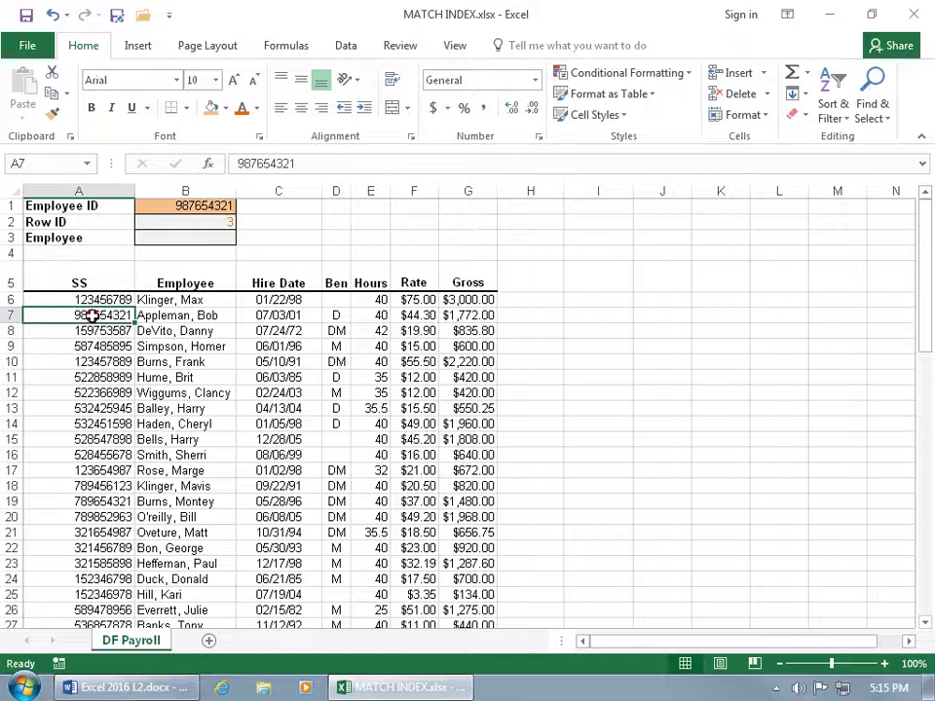
left_click(209, 234)
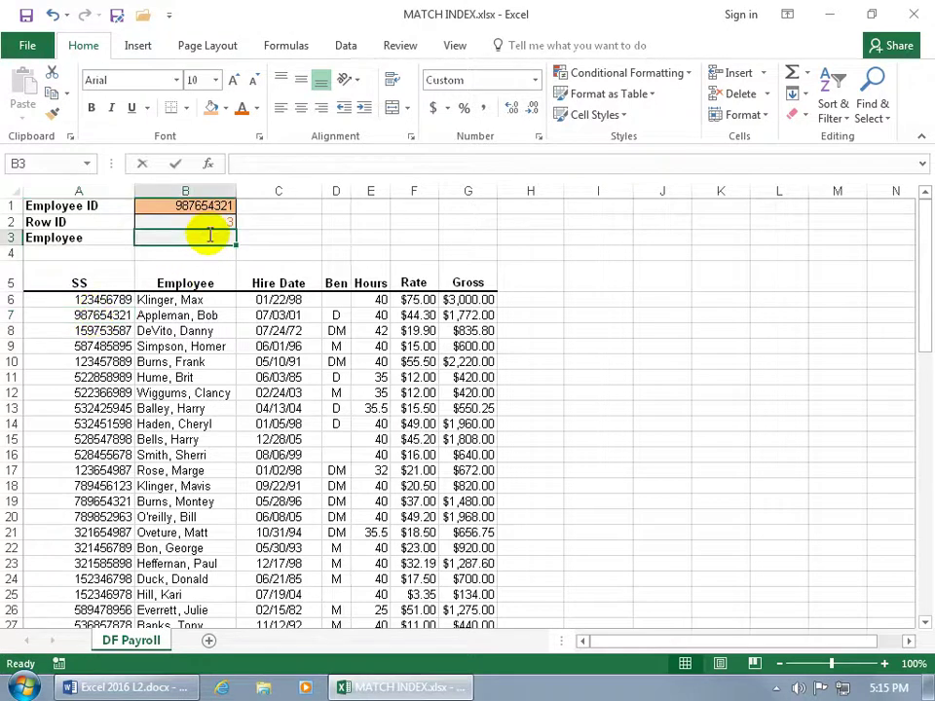
- Start B3's formula as =INDEX(Data, using the Data named range as the array
type("=inde")
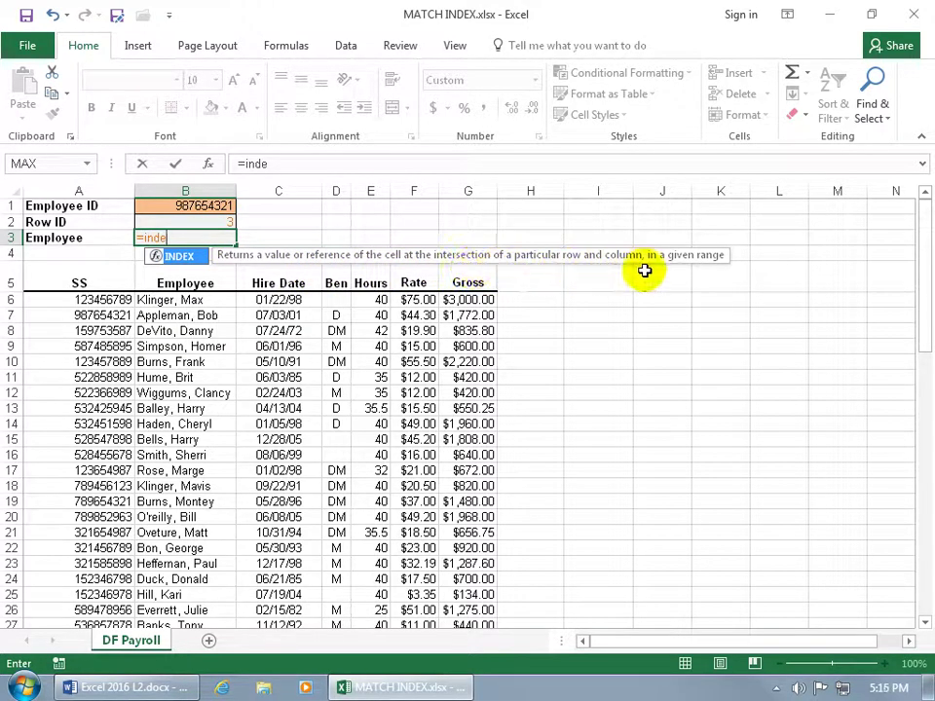
double_click(184, 261)
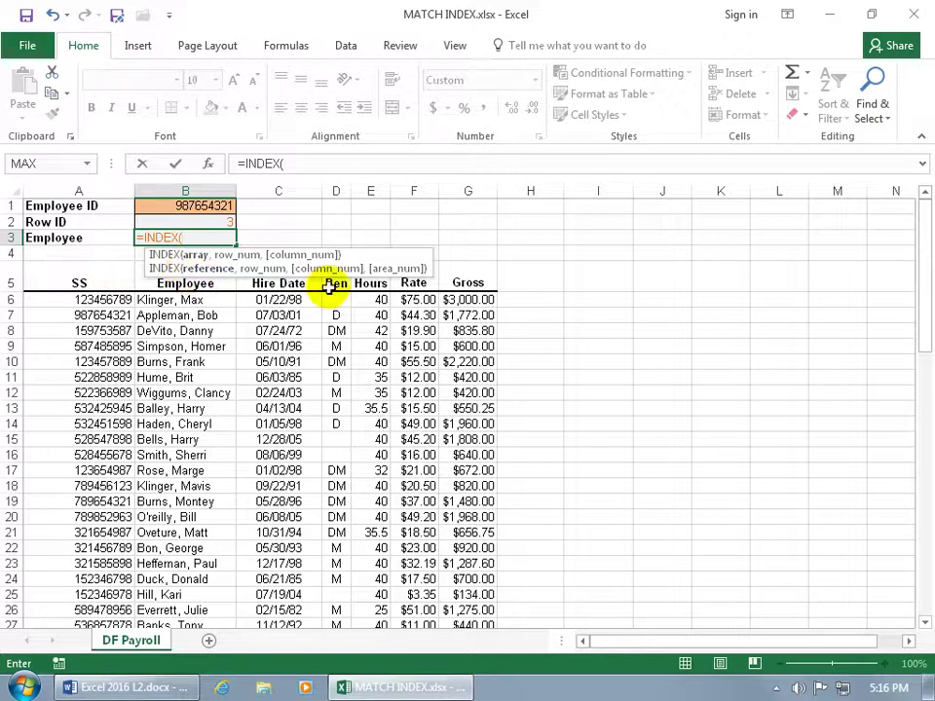
type("data")
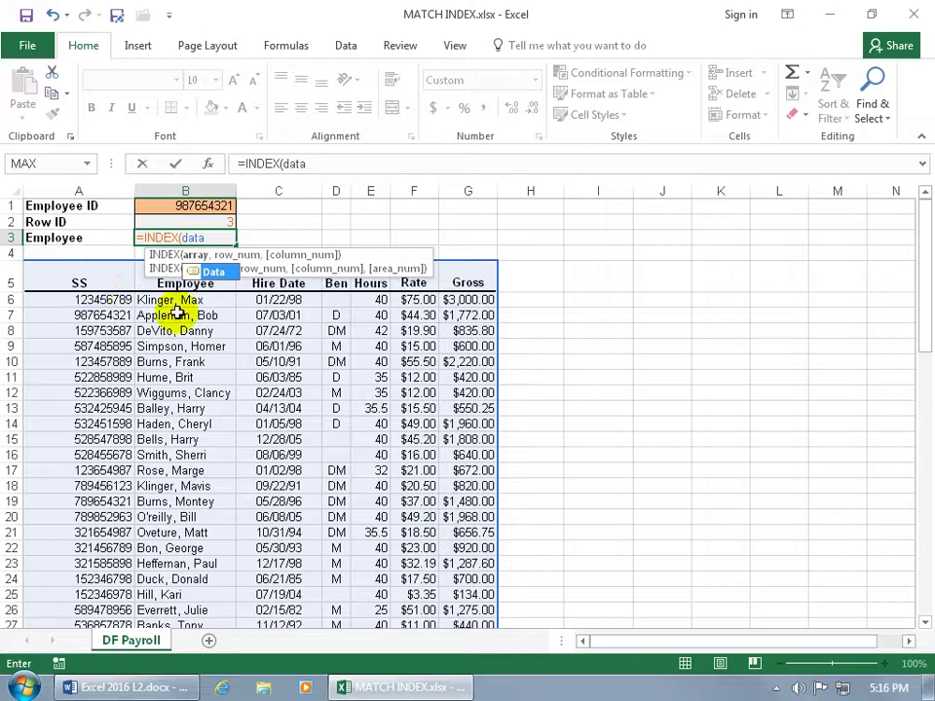
key("Tab")
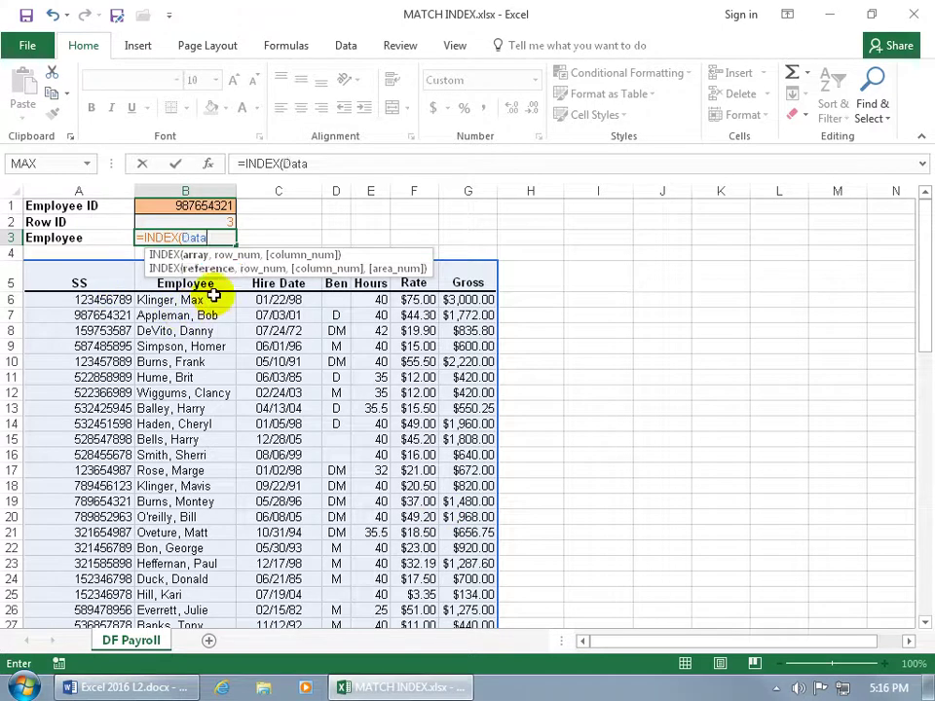
type(",")
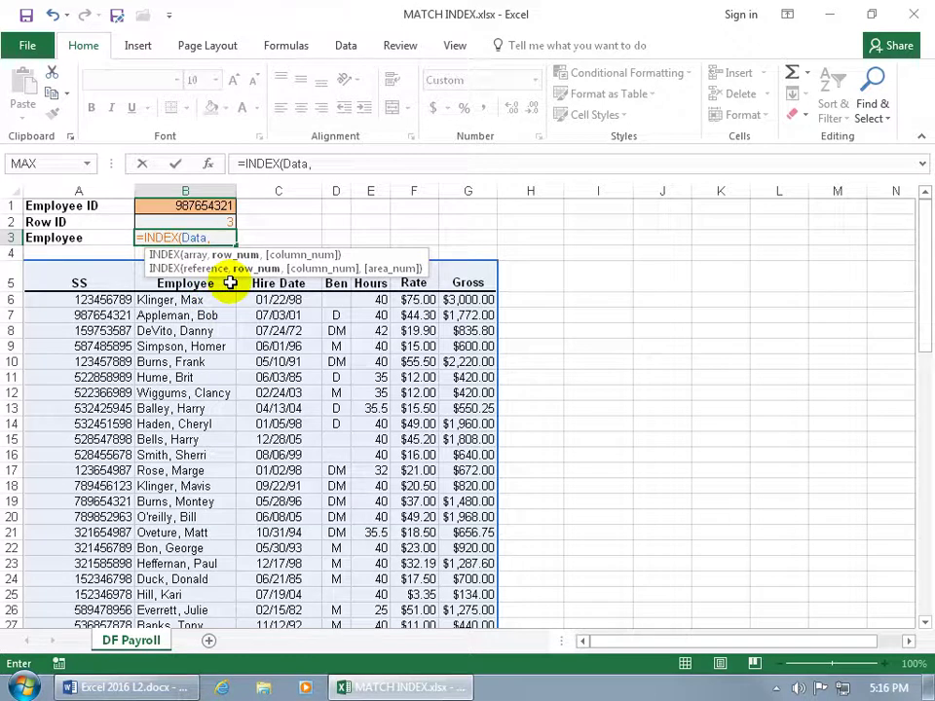
- Finish B3 as =INDEX(Data,B2,2) to return the matching employee's name
left_click(216, 220)
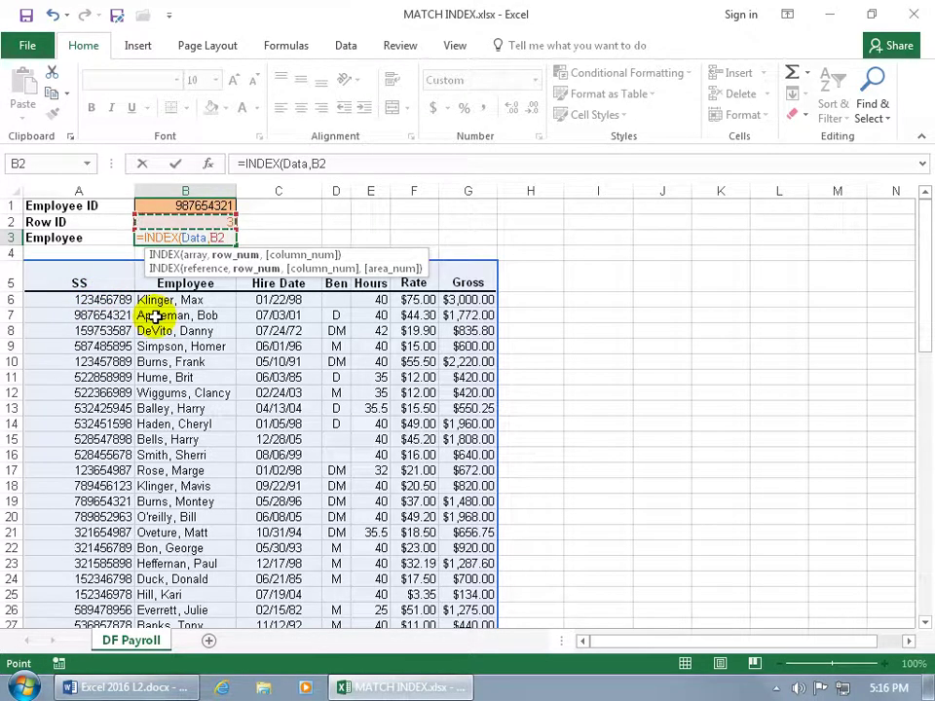
type(",")
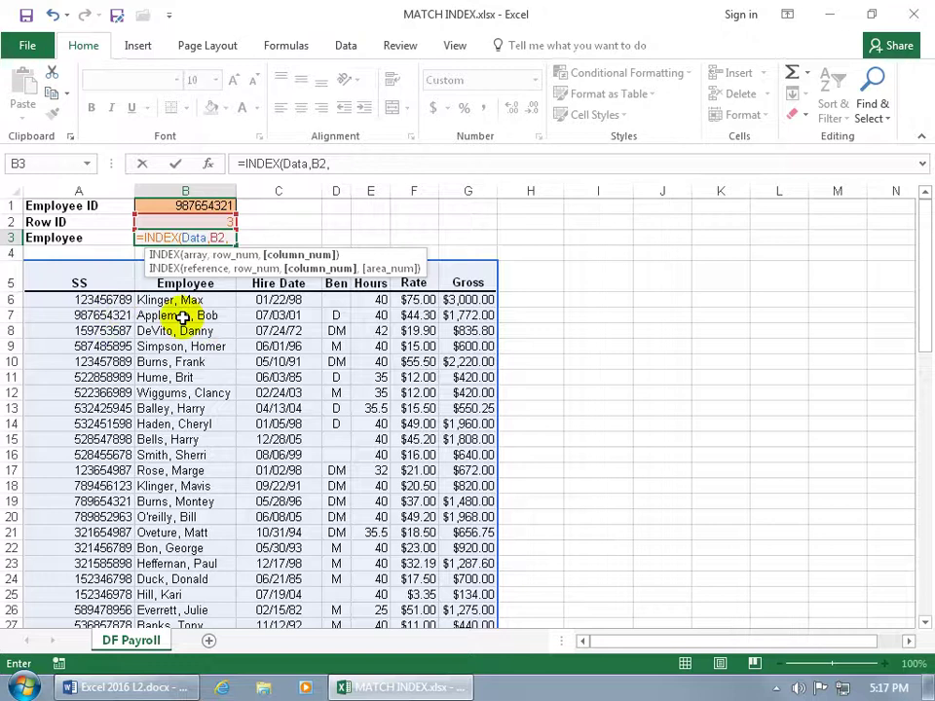
type("2")
key("Return")
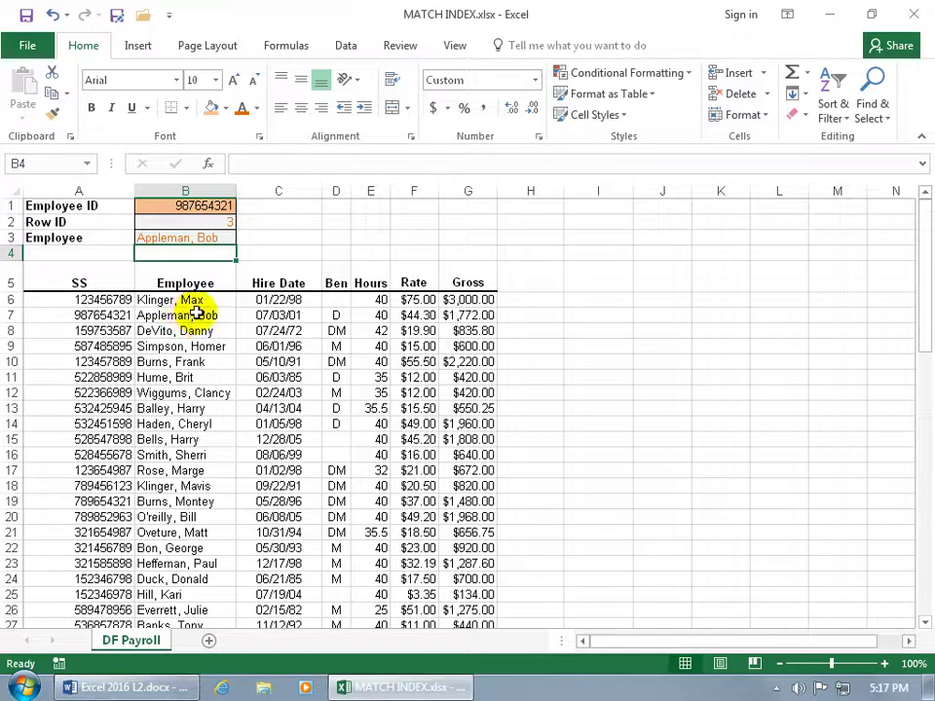
left_click(232, 222)
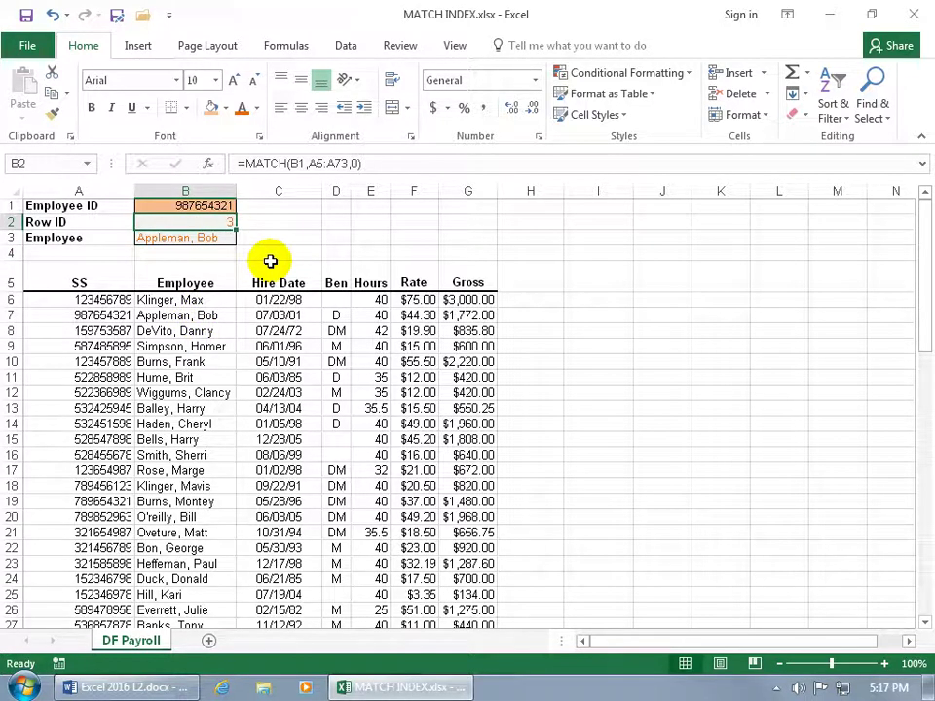
left_click(221, 241)
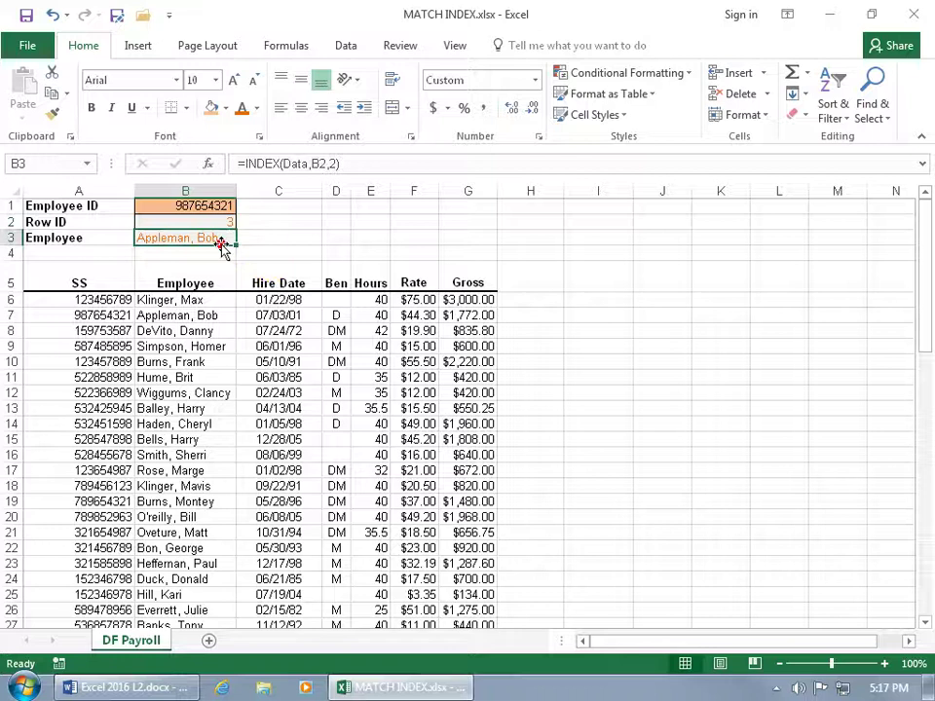